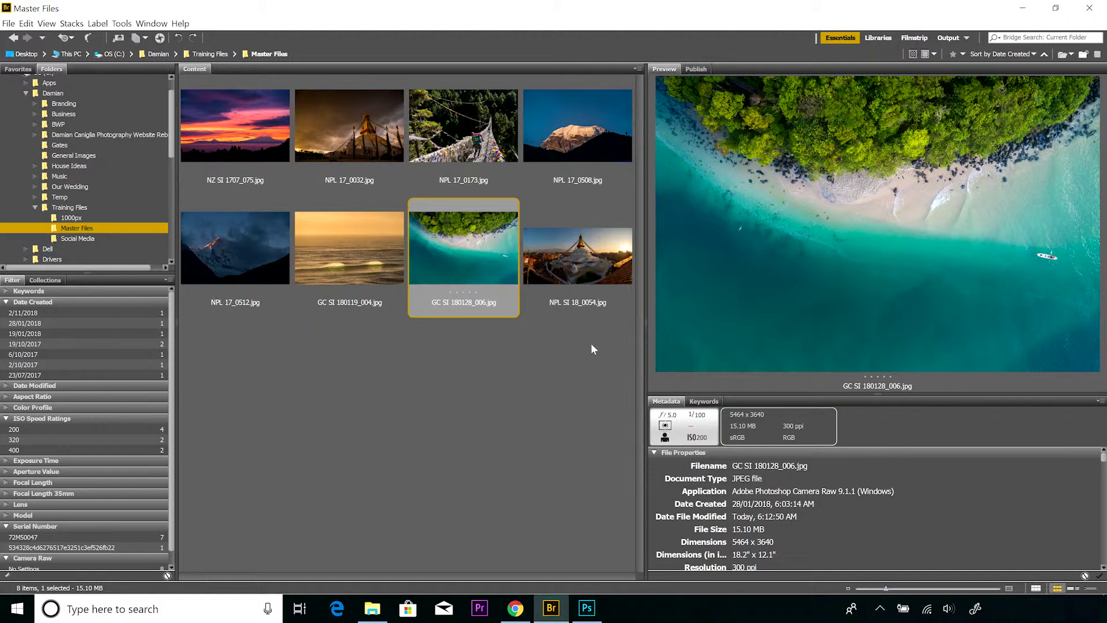
Open the aerial beach photo GC SI 180128_006.jpg from Bridge in Photoshop
click(534, 356)
click(470, 217)
double_click(506, 275)
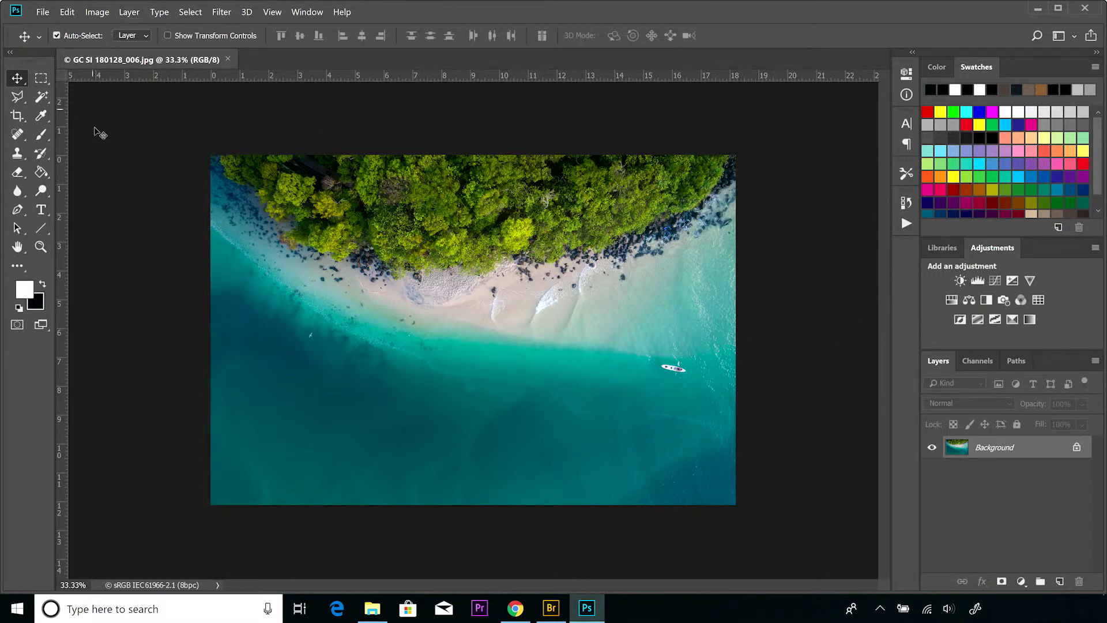
Enlarge the canvas by 1 inch relative in width and height with a white extension
click(87, 13)
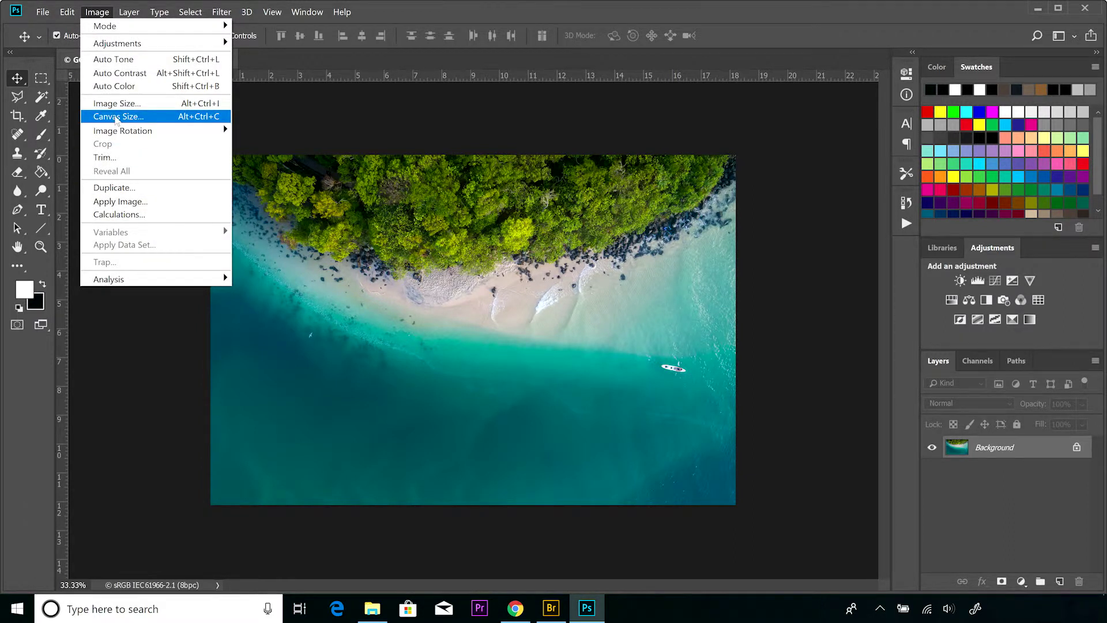
click(116, 117)
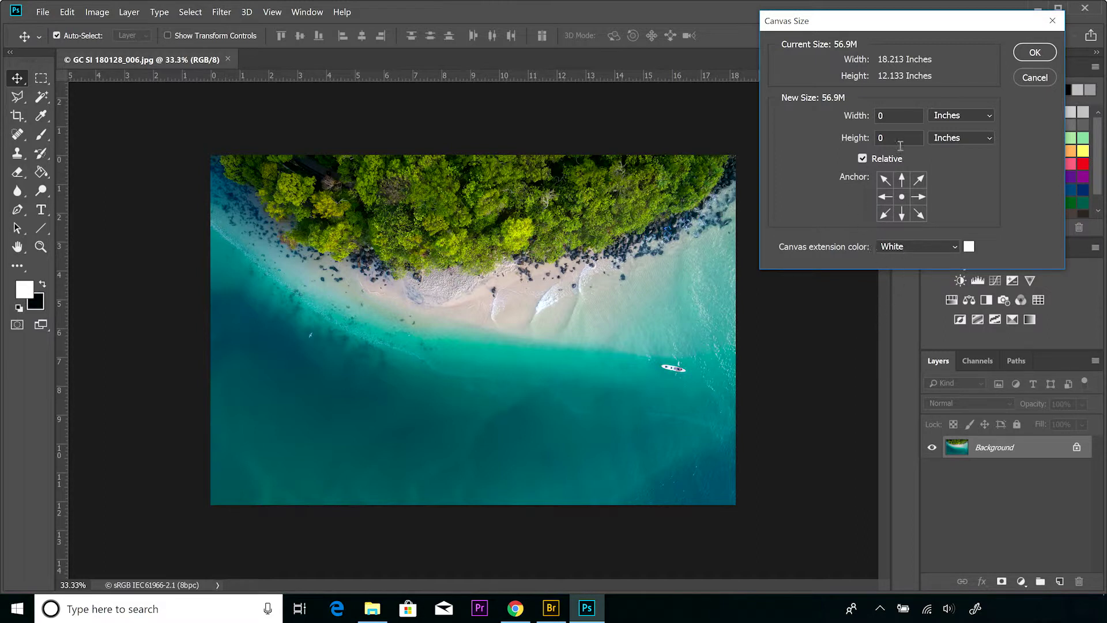
click(871, 116)
text(1)
click(904, 138)
text(1)
click(1034, 51)
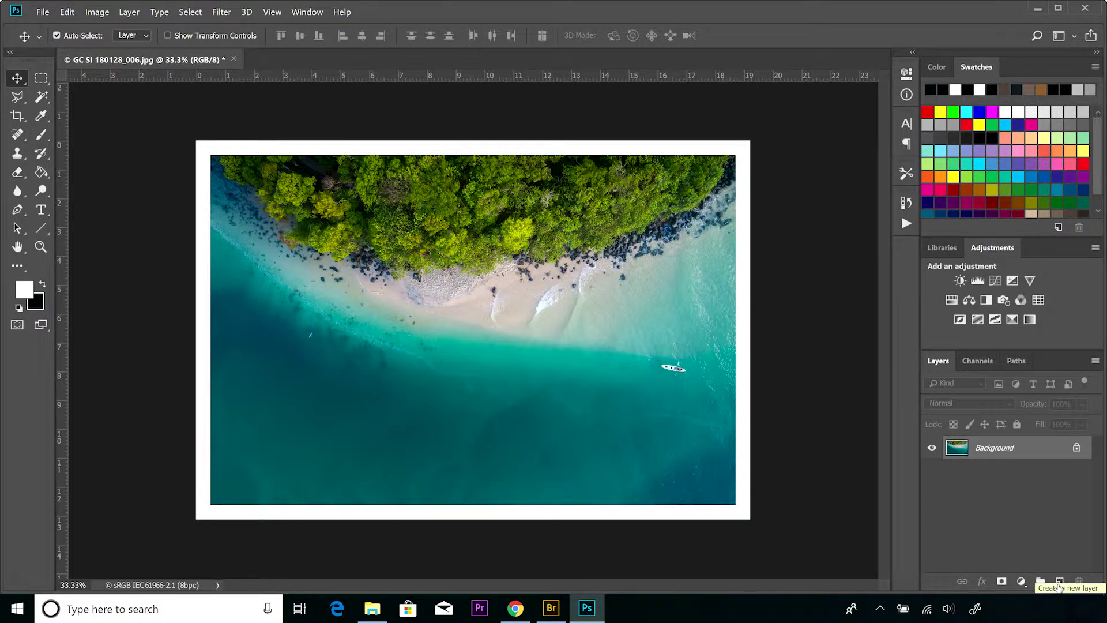
Add a new Layer 1, convert the Background to Layer 0, and select Layer 1
click(1059, 585)
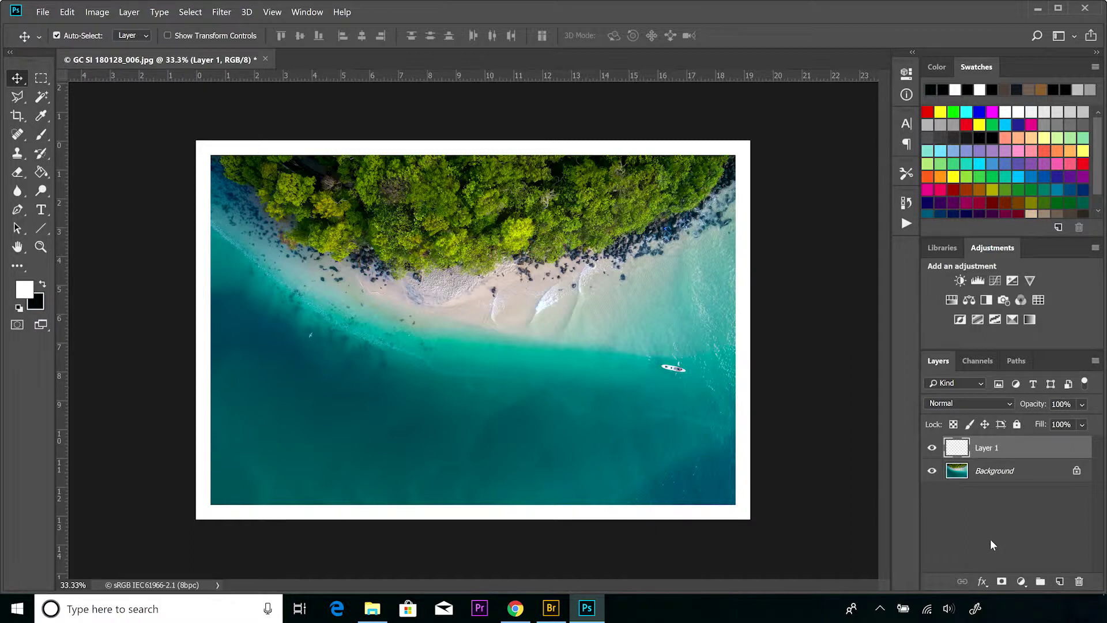
double_click(1002, 472)
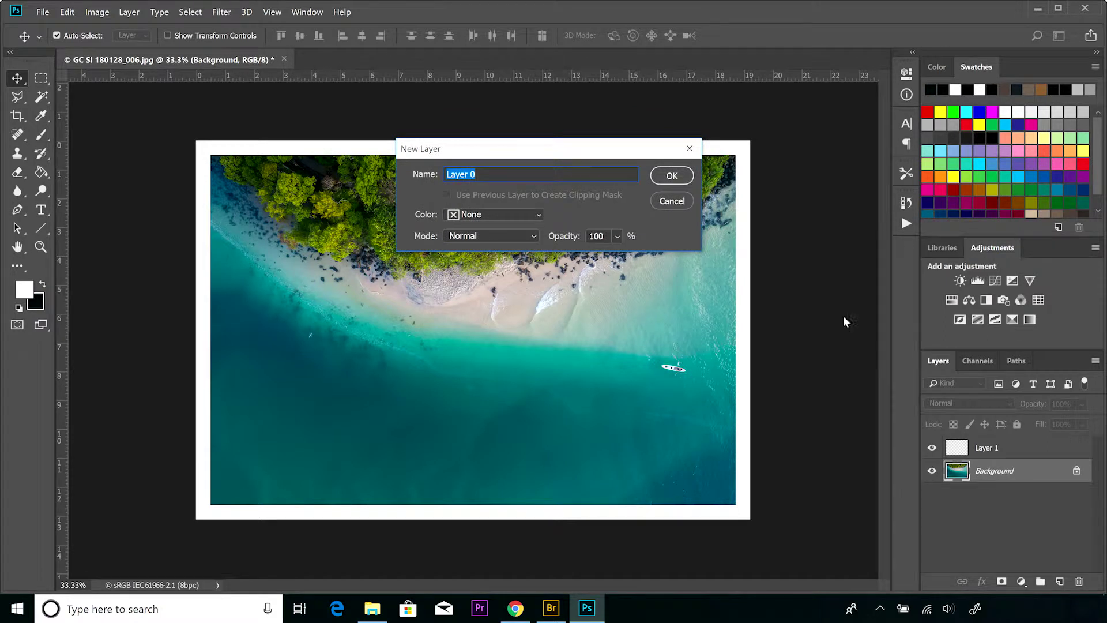
click(672, 175)
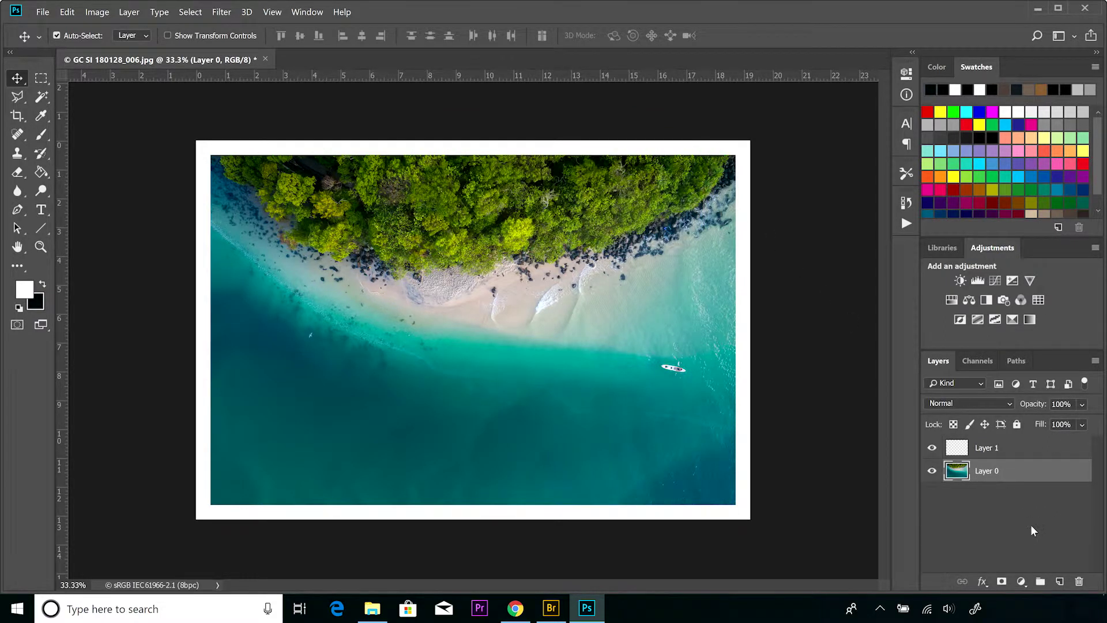
click(1032, 451)
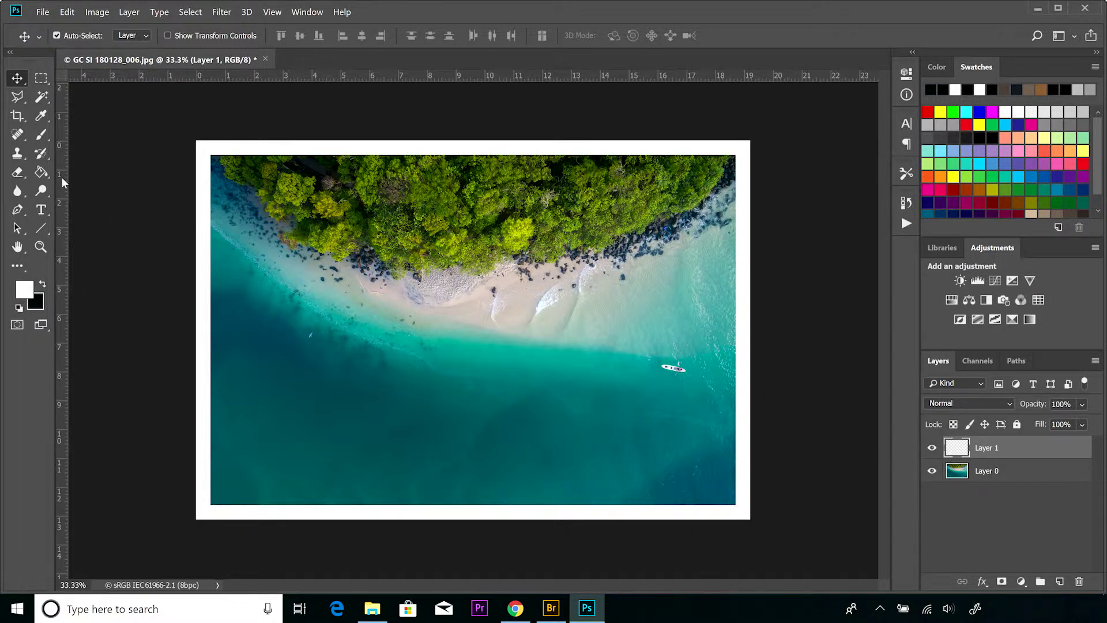
Paint-bucket Layer 1 solid white, move it below Layer 0, and check it by toggling the photo
click(41, 172)
click(505, 271)
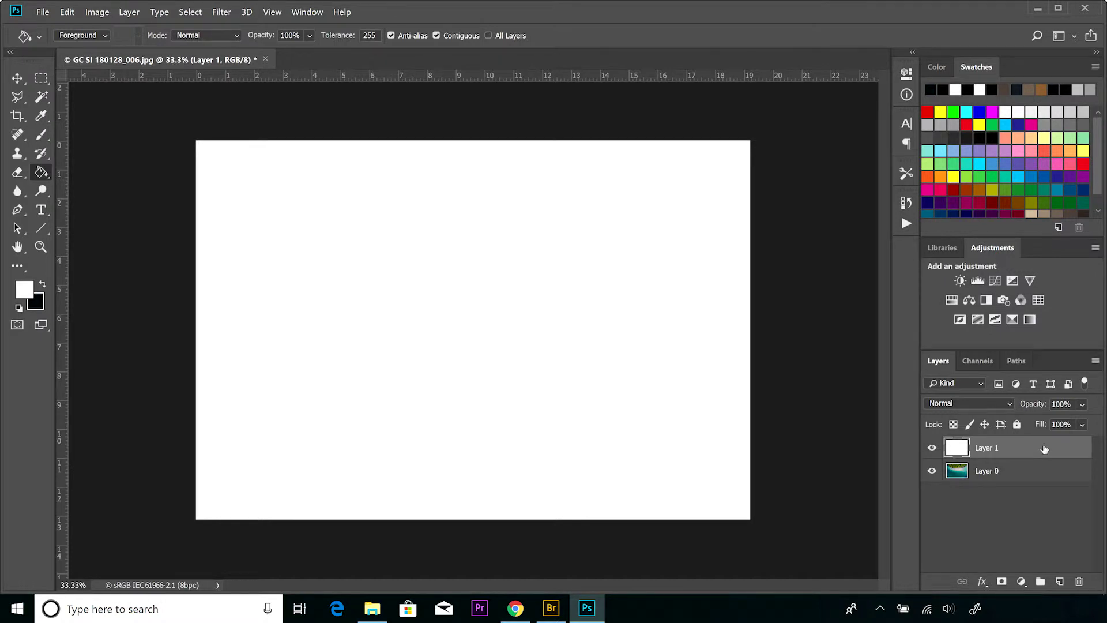
drag(1045, 449, 1046, 485)
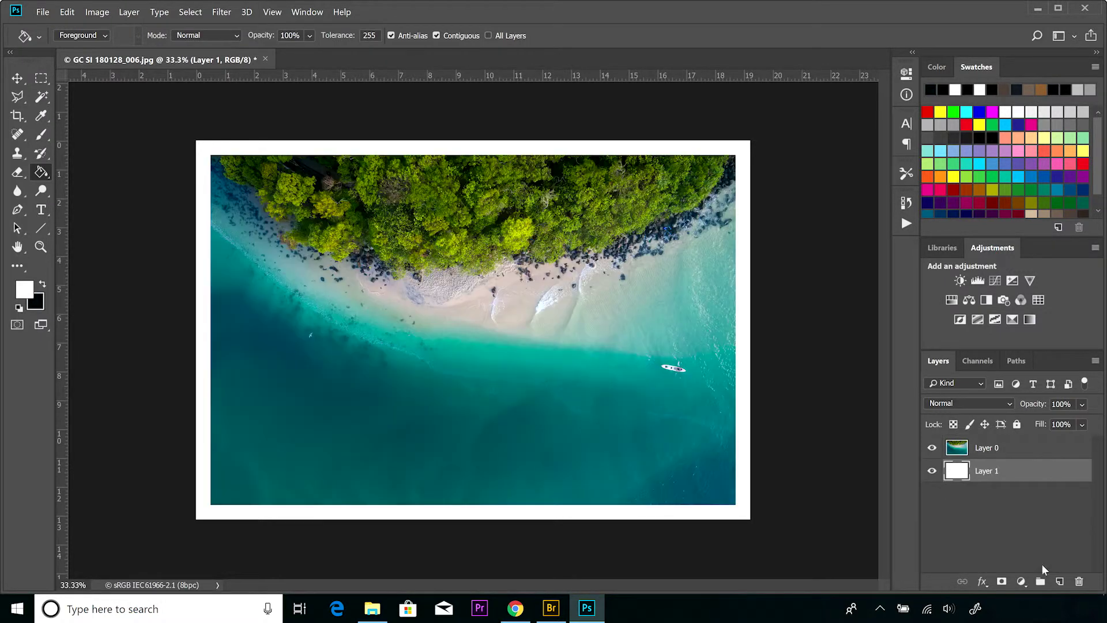
click(932, 448)
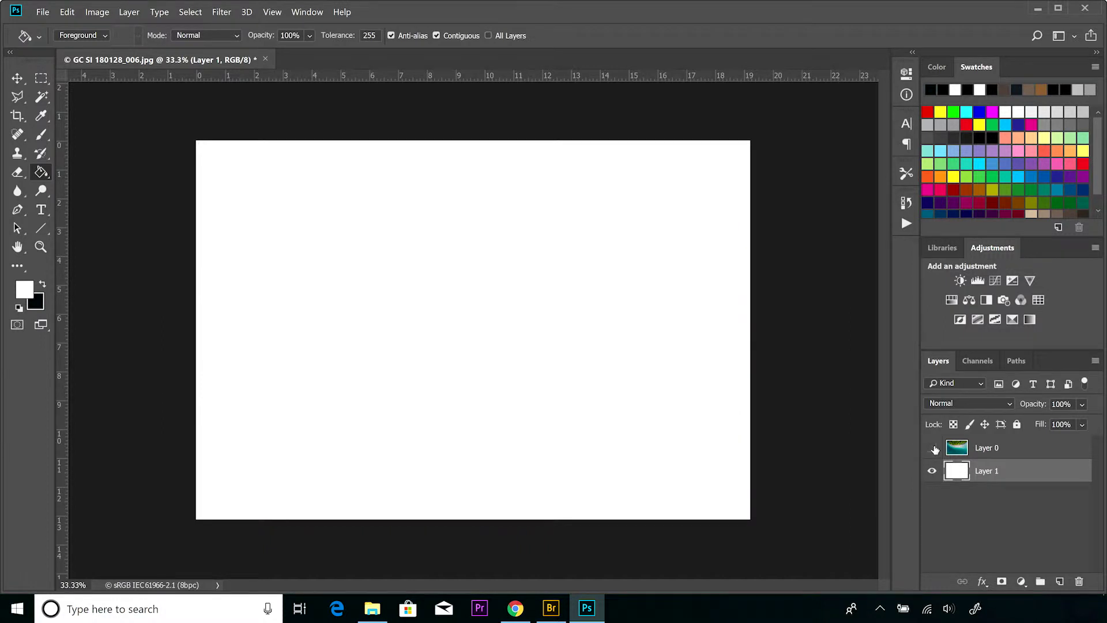
click(934, 449)
click(933, 449)
click(933, 448)
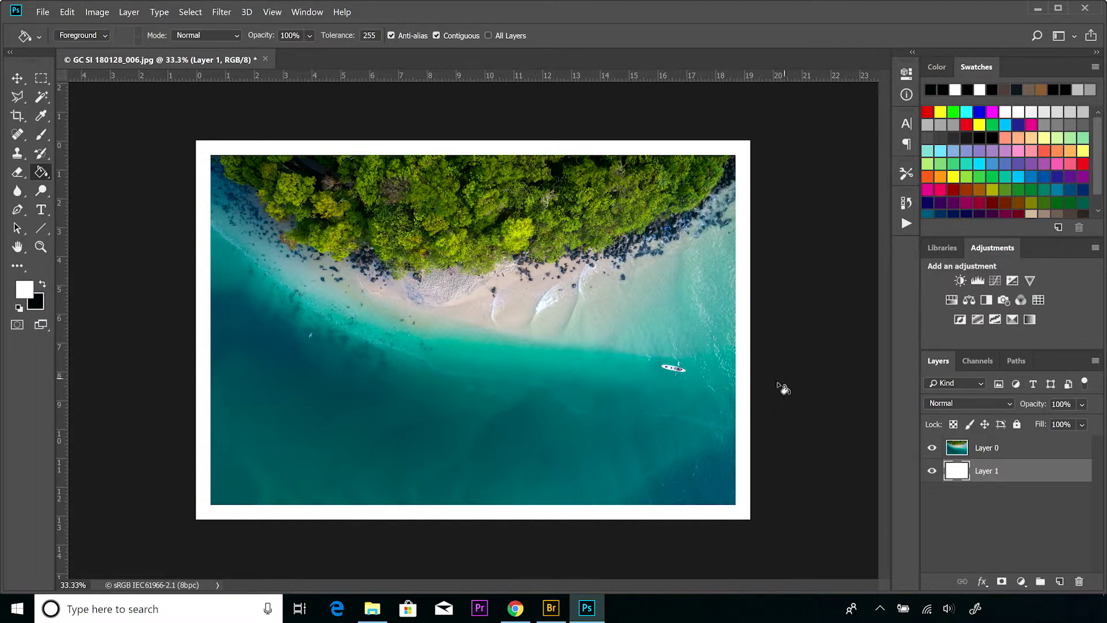
Enlarge the canvas by another 2 inches relative in width and height
click(100, 11)
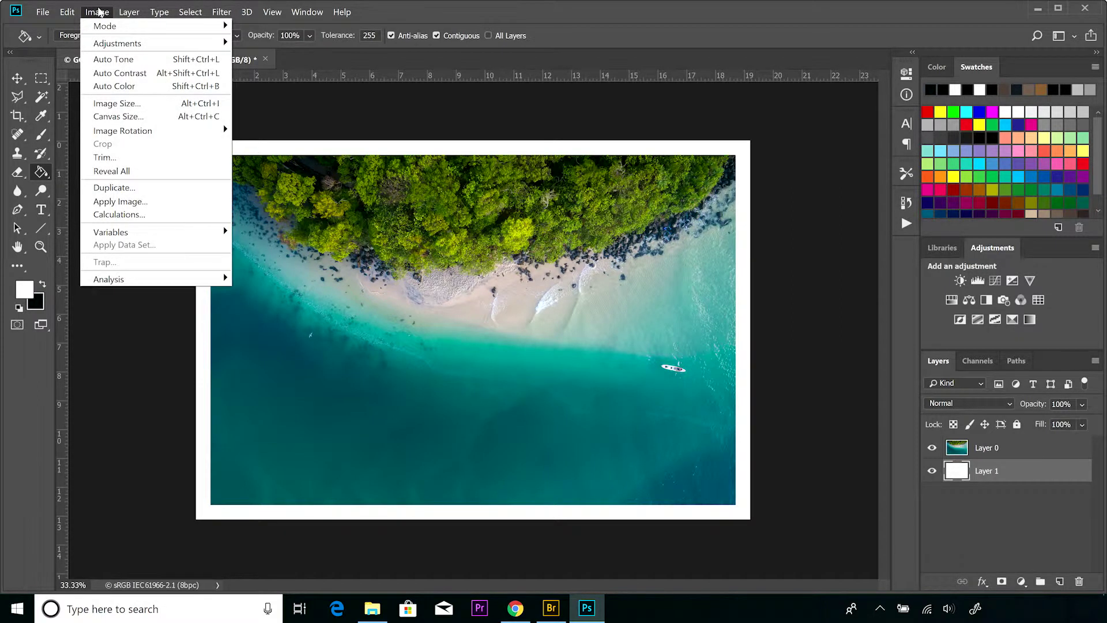
click(118, 116)
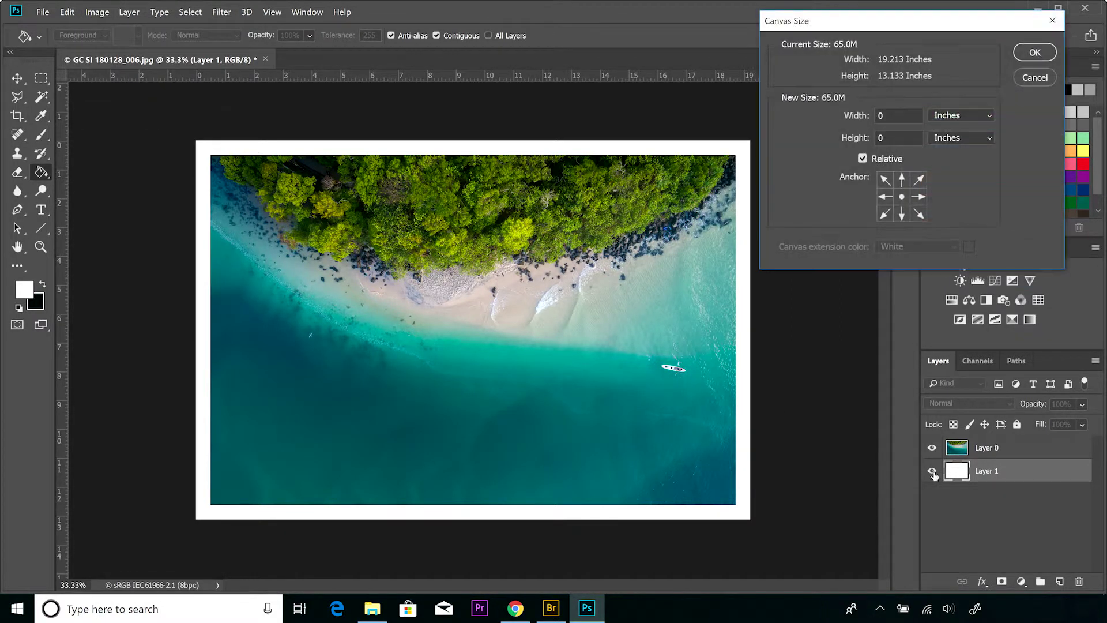
click(866, 117)
text(2)
click(858, 140)
text(2)
click(1034, 53)
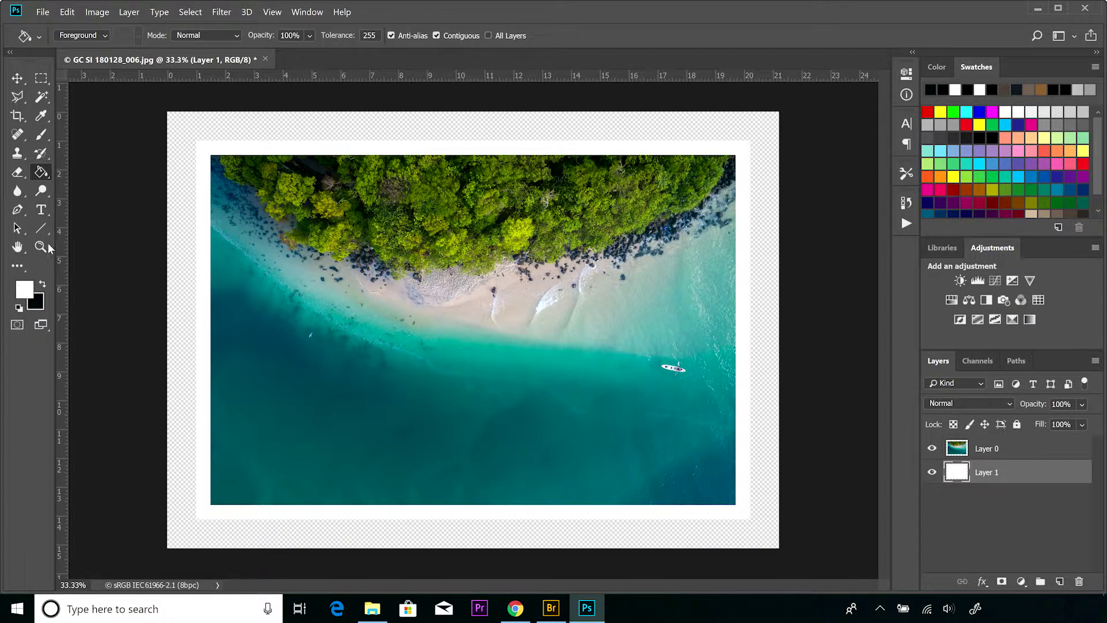
Fill the new transparent margin on Layer 1 with white and check it by hiding the photo
key(i)
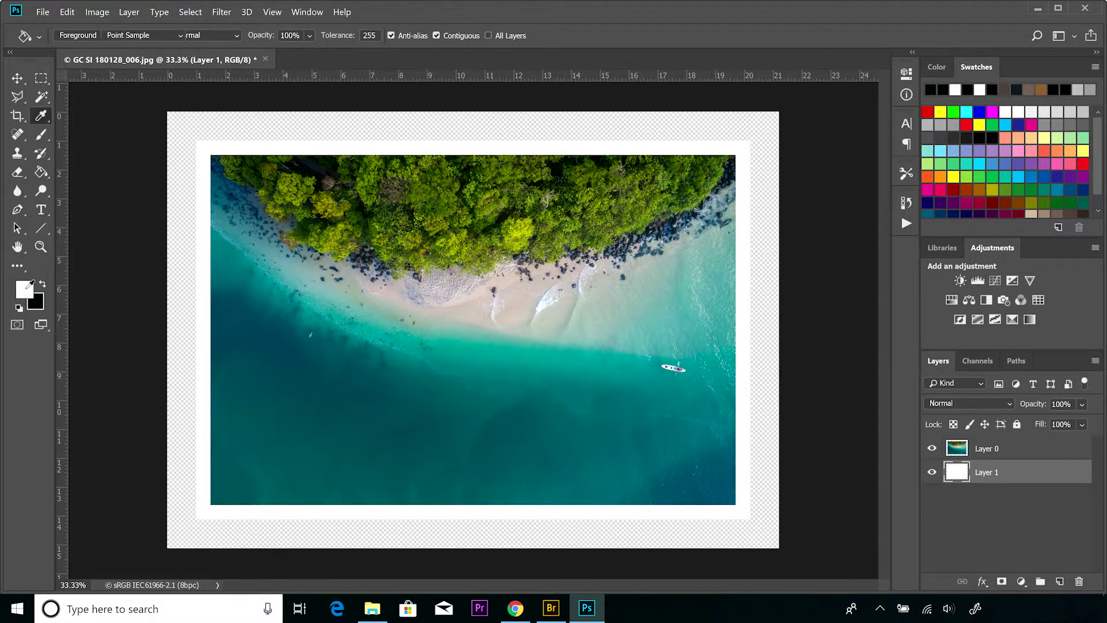
click(24, 289)
click(701, 45)
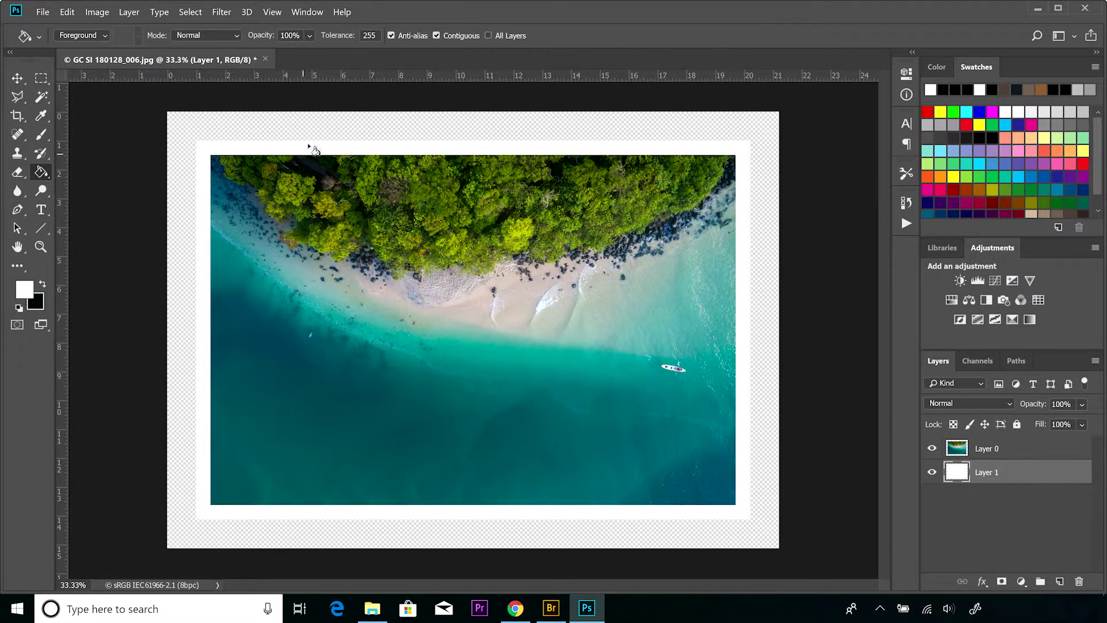
right_click(320, 132)
click(291, 124)
click(291, 124)
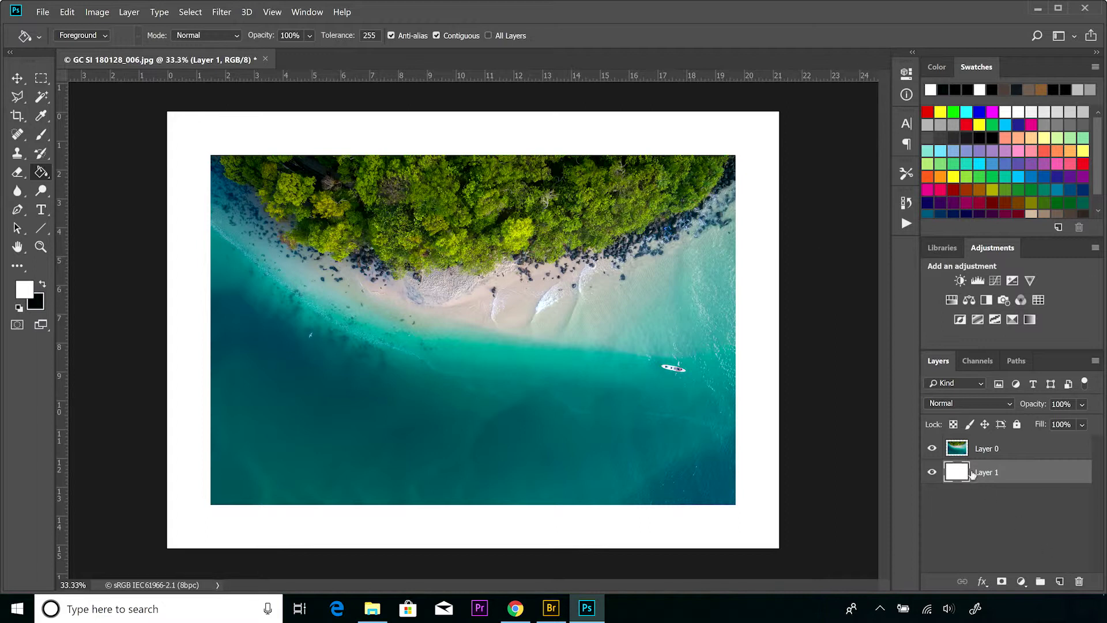
click(933, 448)
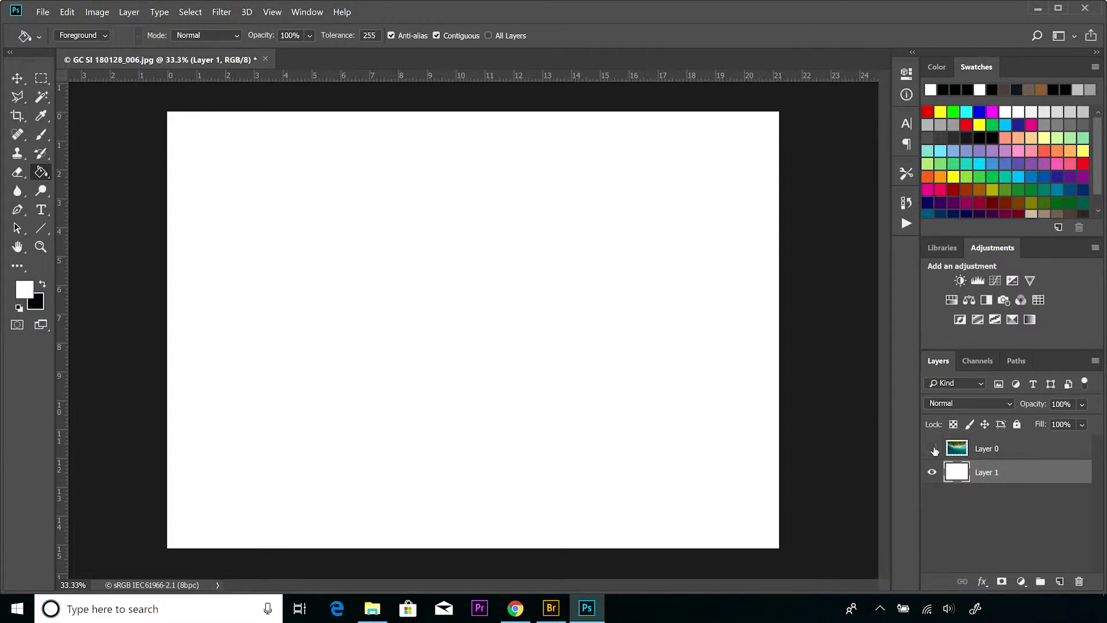
click(933, 449)
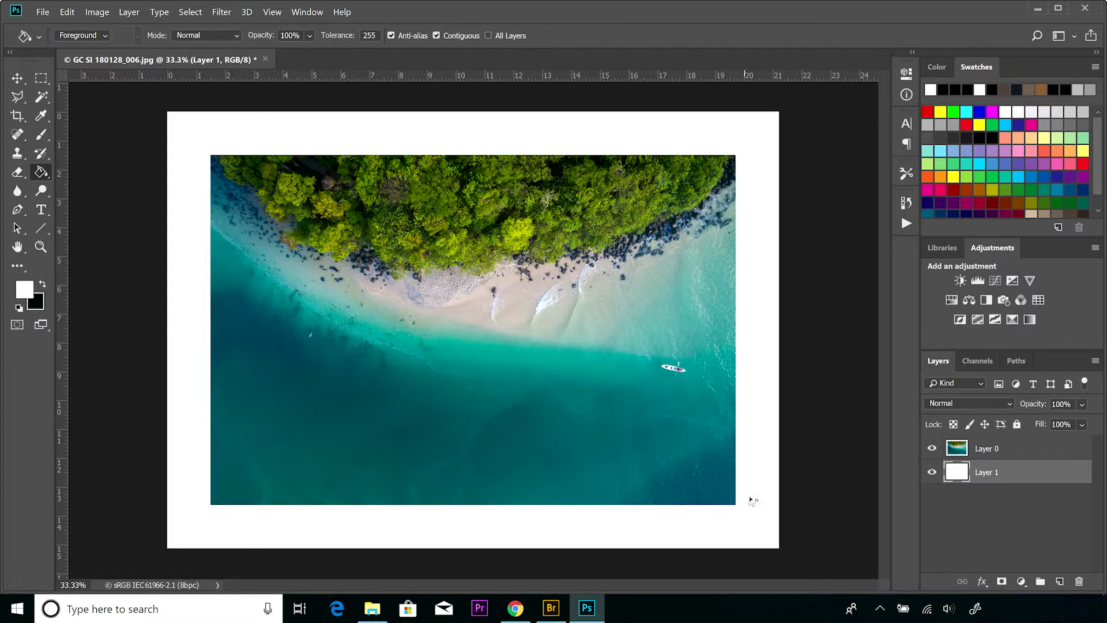
Make the white Layer 1 visible again and add a Drop Shadow style to Layer 0
click(932, 472)
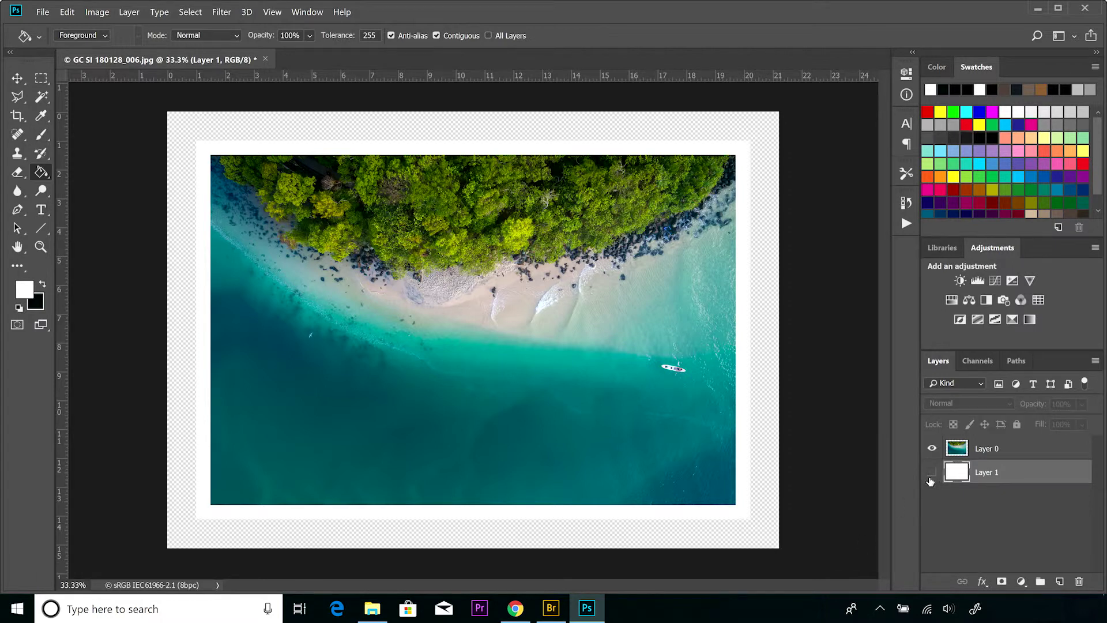
click(932, 473)
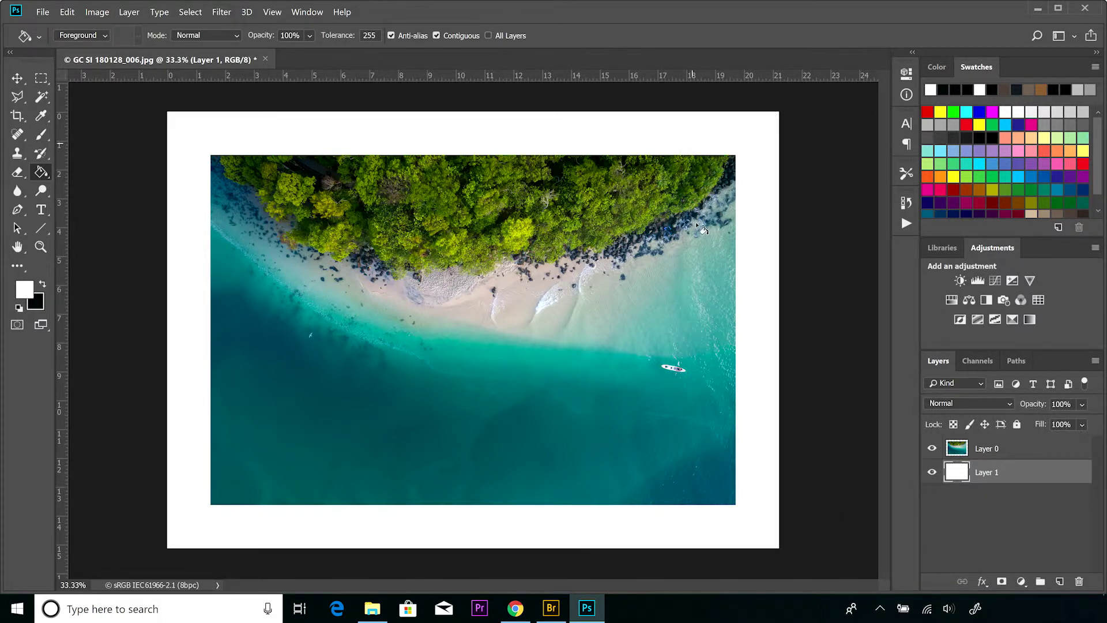
click(1056, 452)
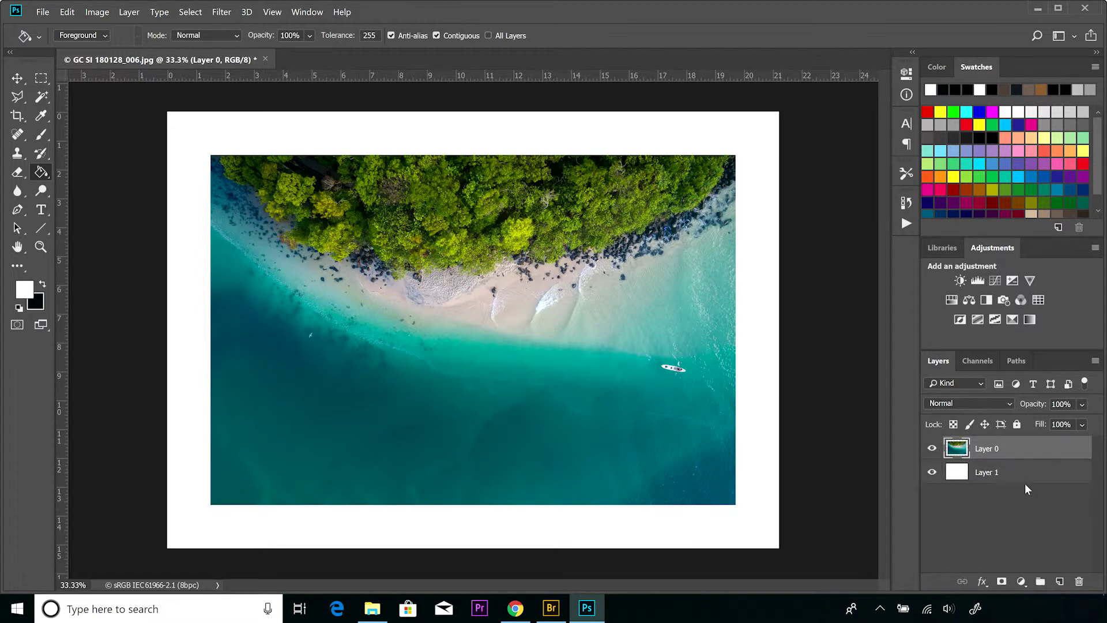
double_click(1048, 449)
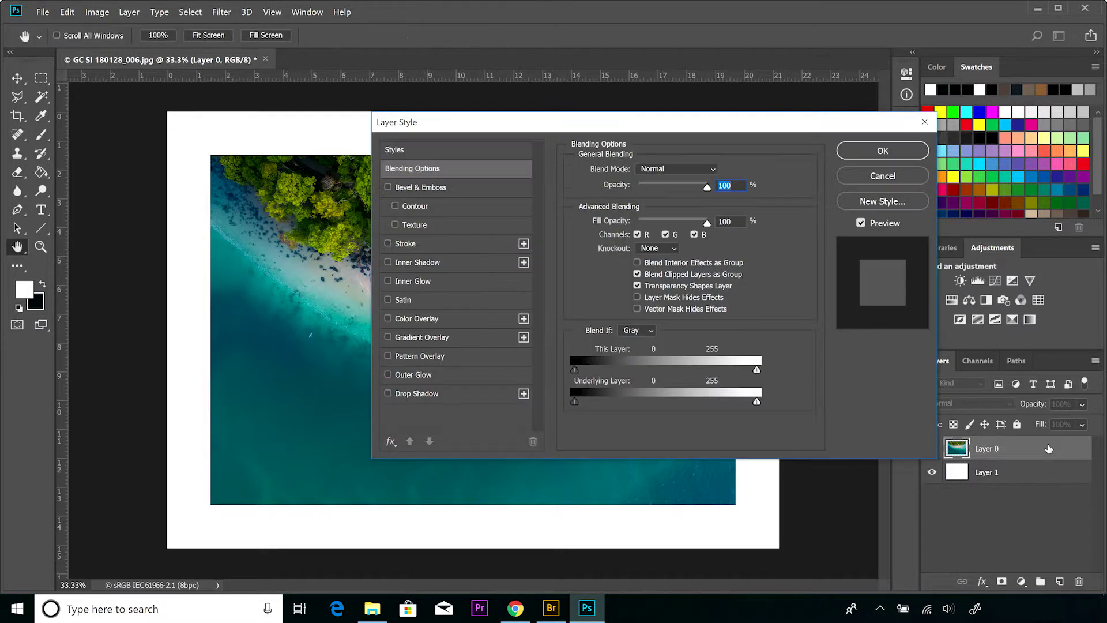
drag(699, 126, 826, 57)
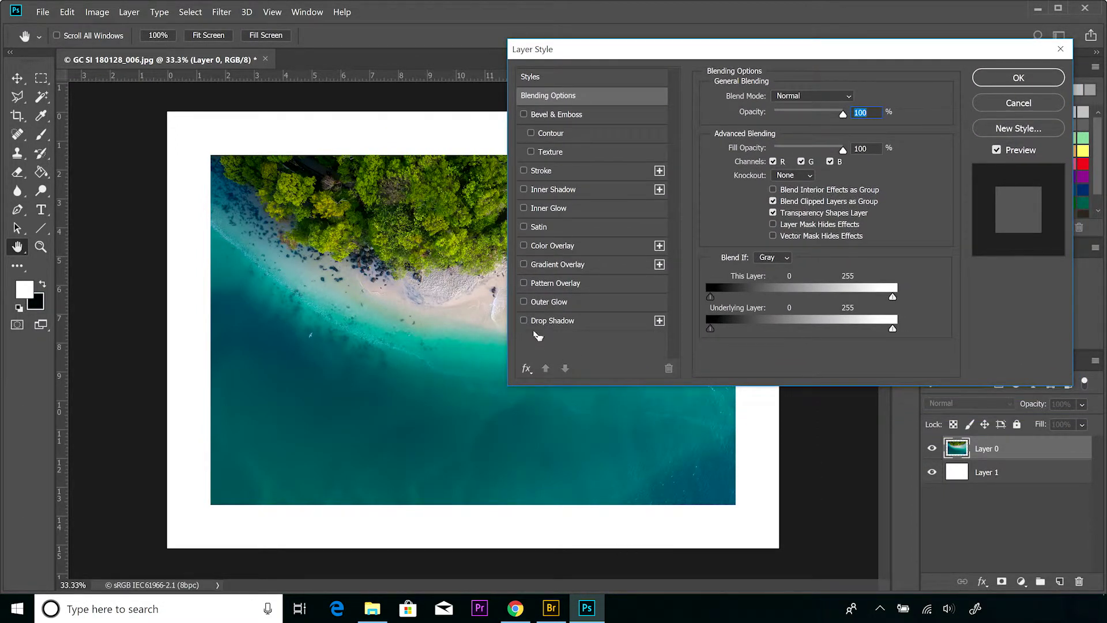
click(552, 321)
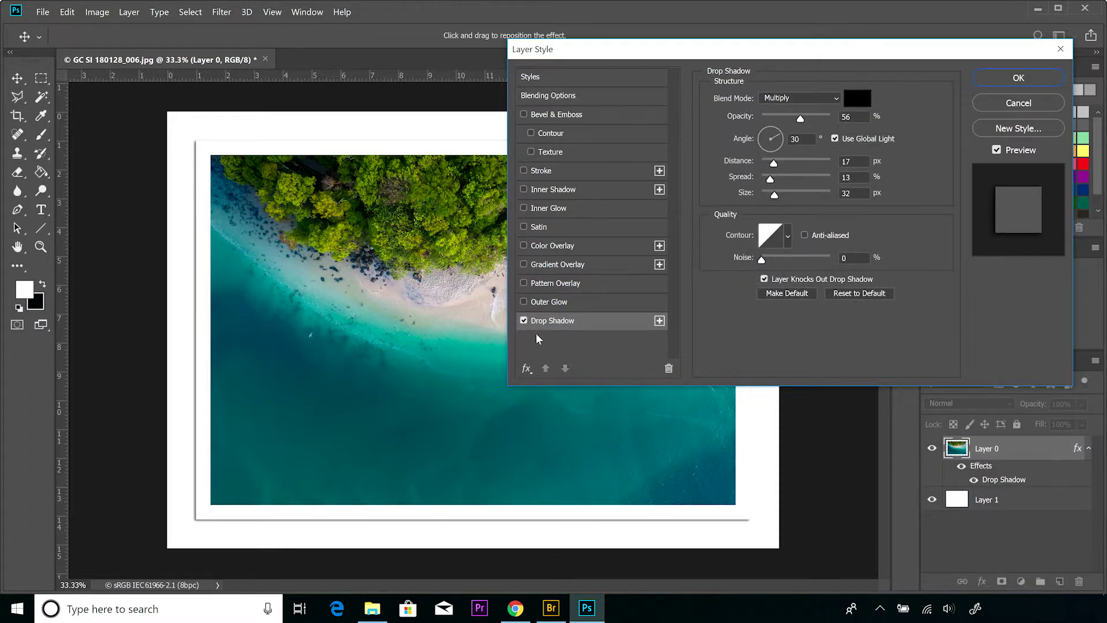
drag(767, 50, 848, 12)
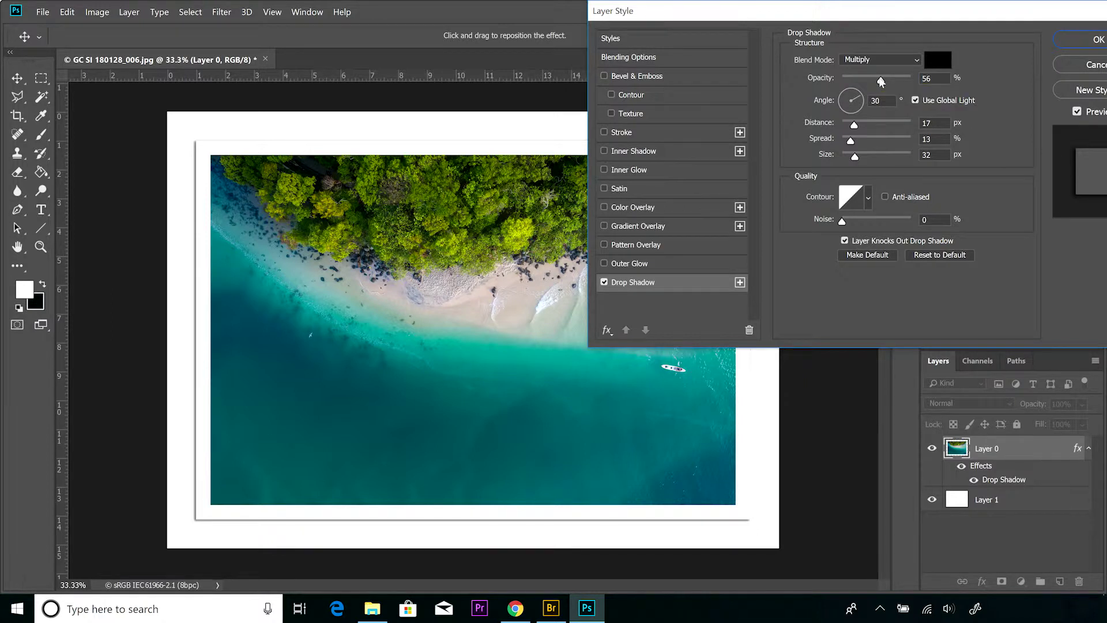
Set the drop shadow opacity to 60% and adjust its distance to 51 px
mouse_move(881, 82)
mouse_down()
mouse_move(835, 79)
mouse_move(903, 77)
mouse_move(884, 76)
mouse_up()
drag(854, 124, 903, 126)
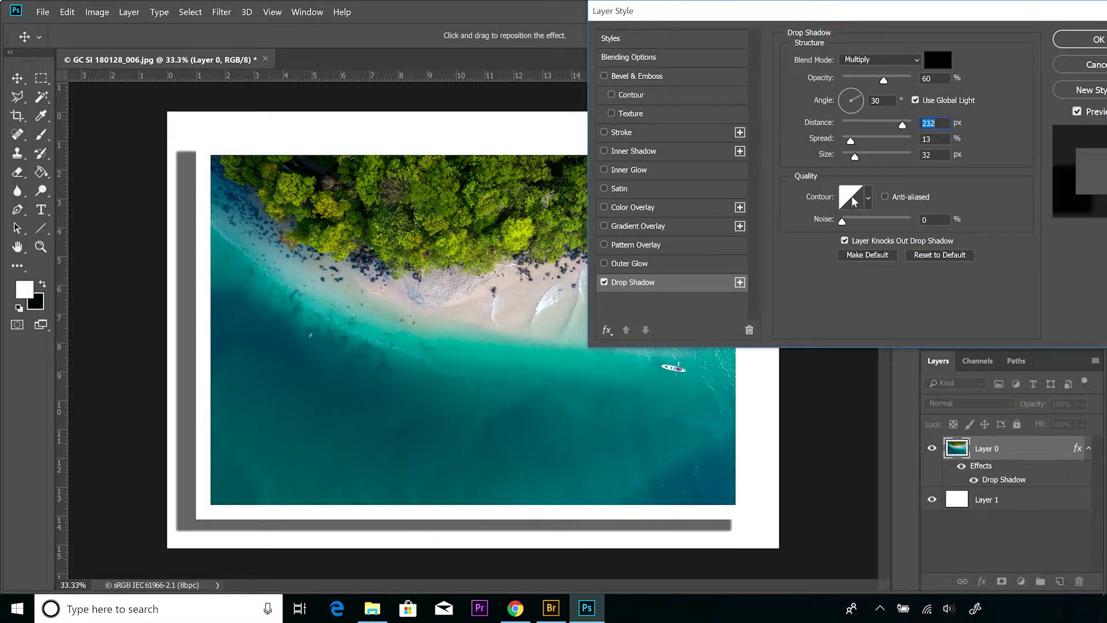
click(857, 123)
drag(858, 125, 862, 126)
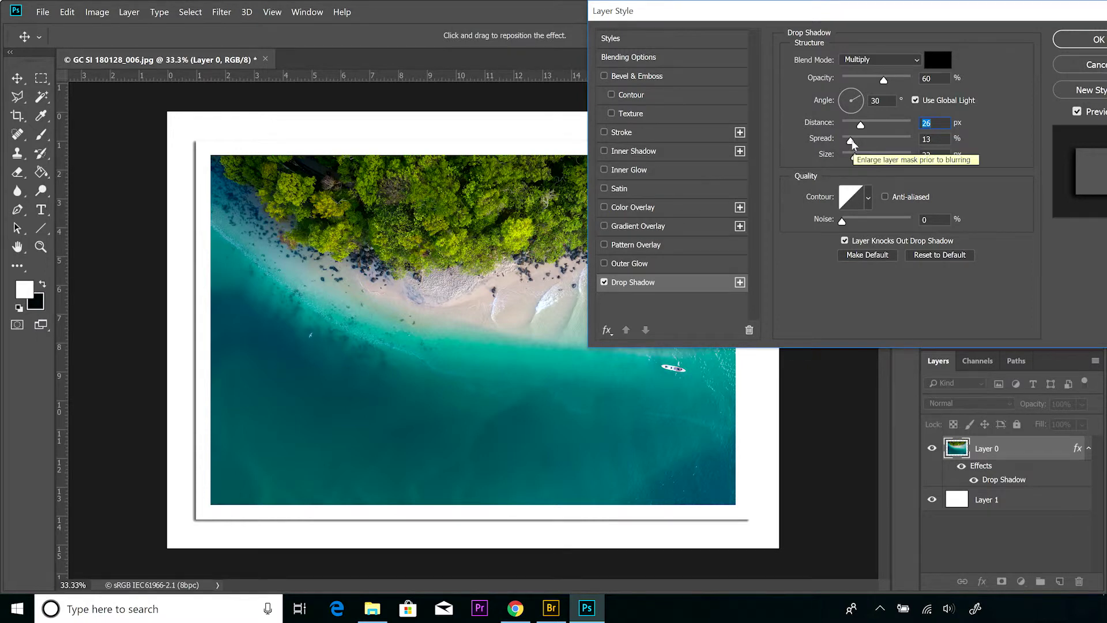
Set the shadow spread to 13% and size to 117 px, then apply it
drag(851, 142, 895, 151)
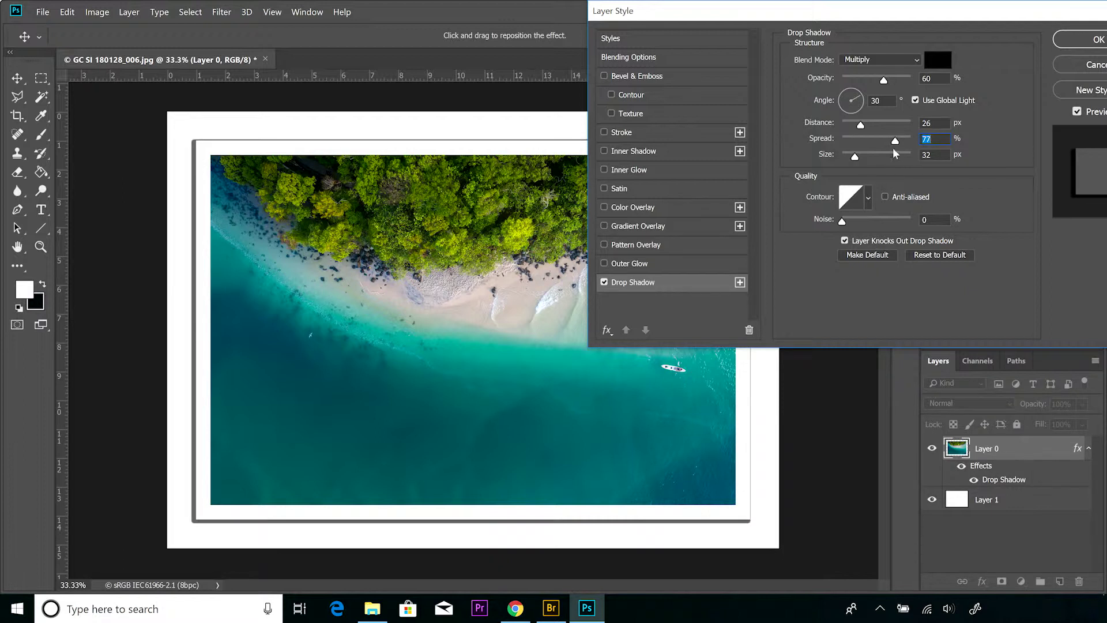
click(852, 141)
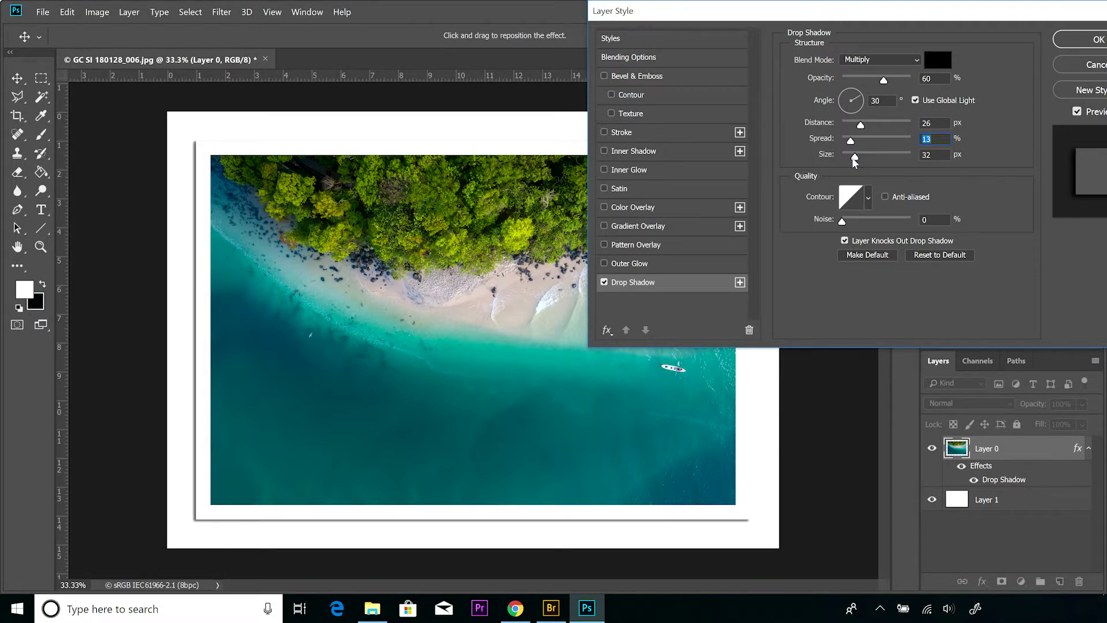
drag(856, 159, 877, 130)
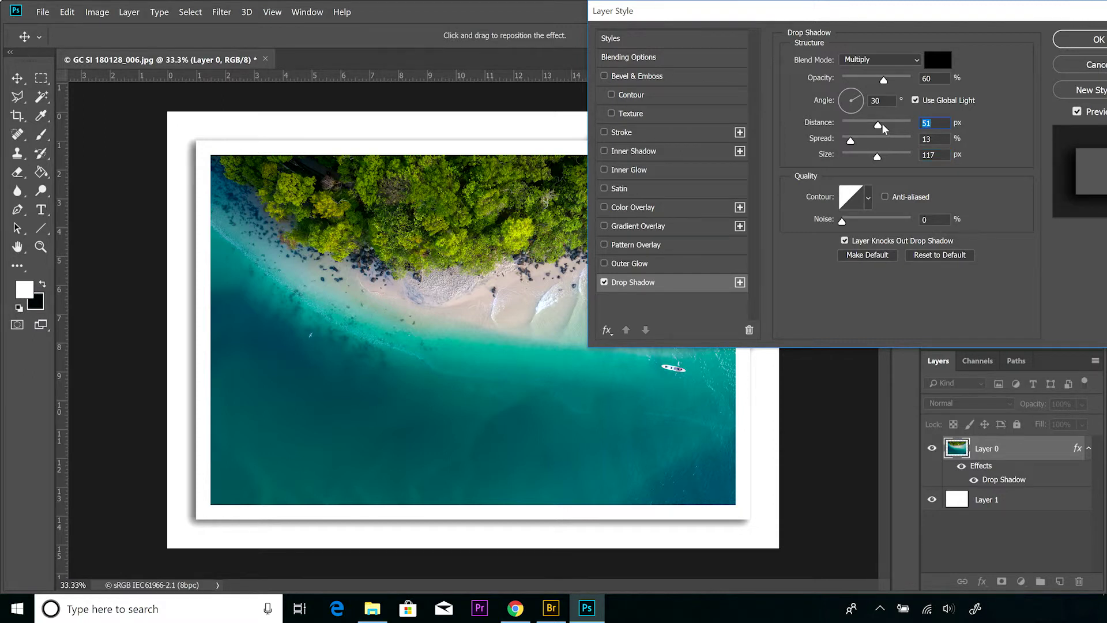
drag(842, 10, 700, 577)
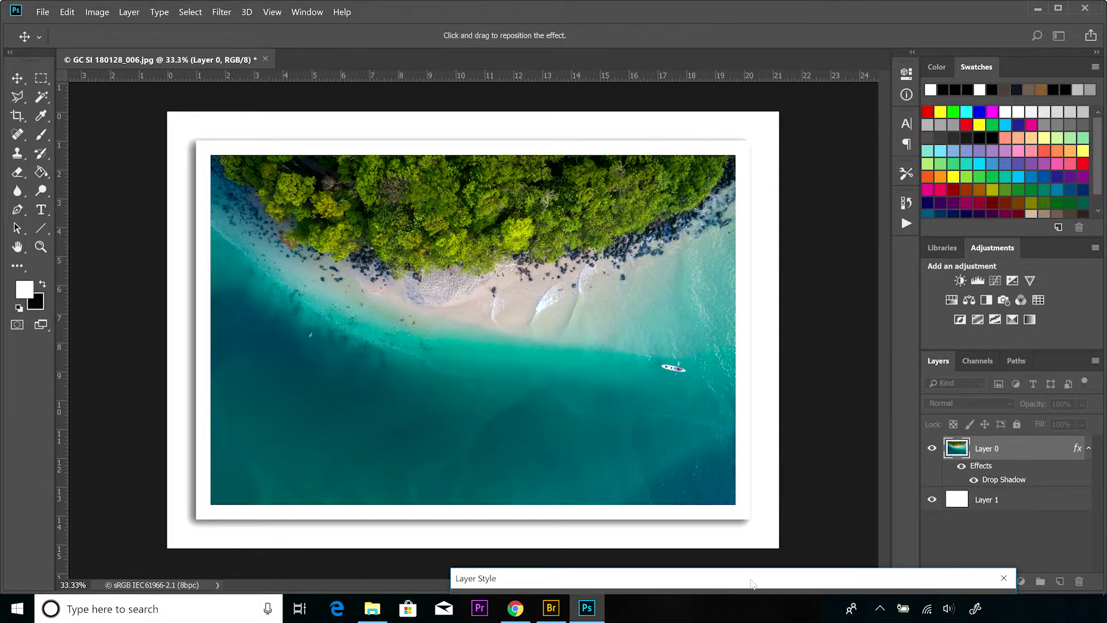
drag(752, 584, 705, 79)
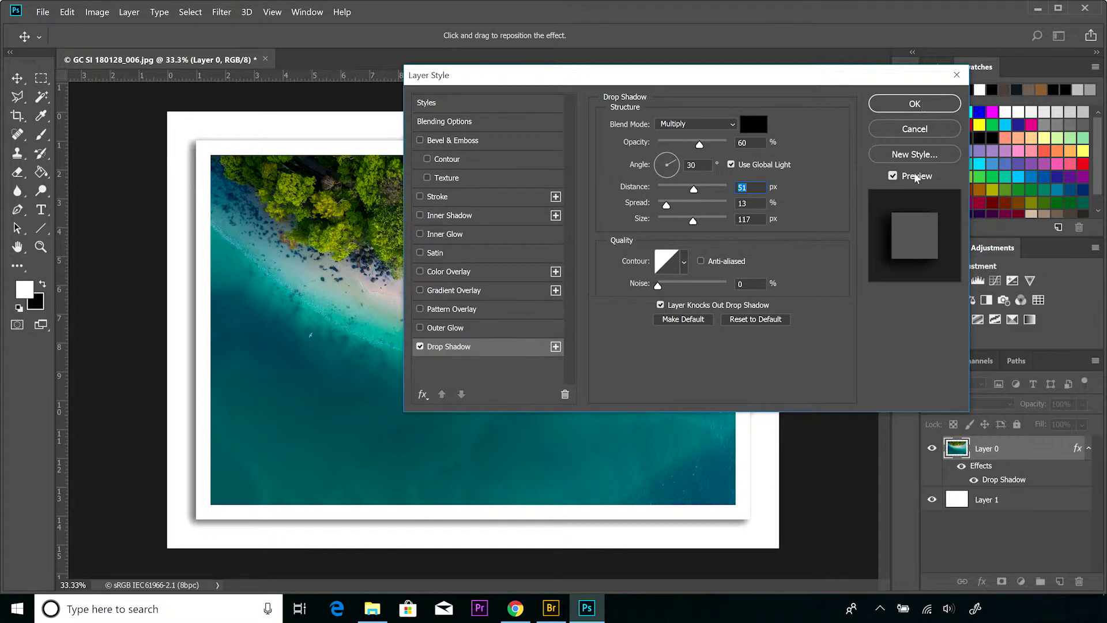
click(917, 105)
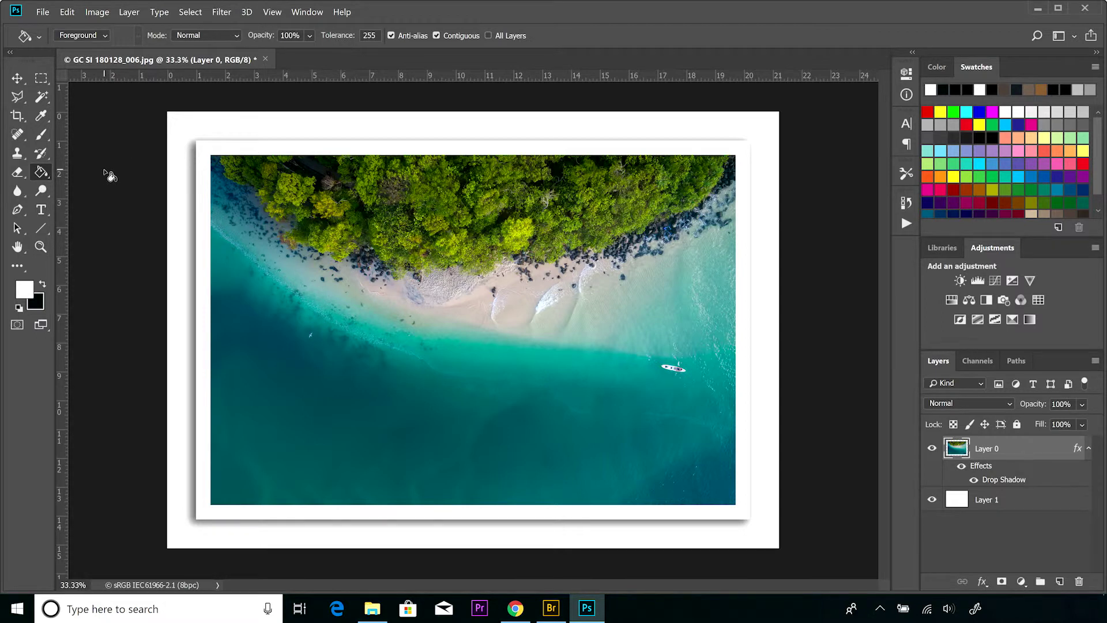
Save the image as the Photoshop document 'GC SI 180128_006 Layered.psd'
click(42, 12)
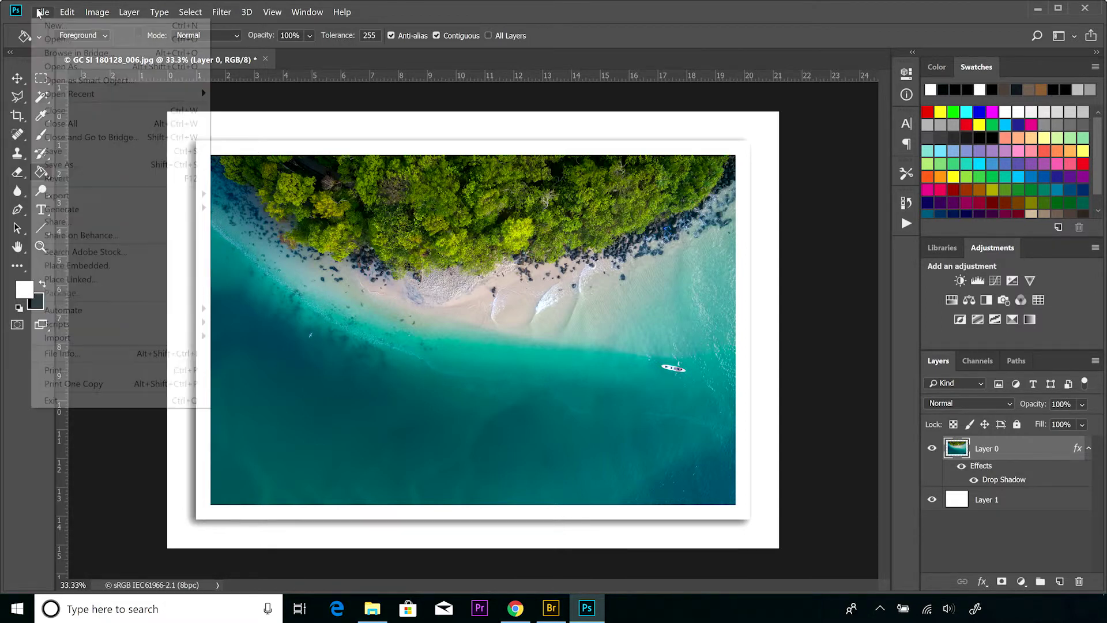
click(62, 165)
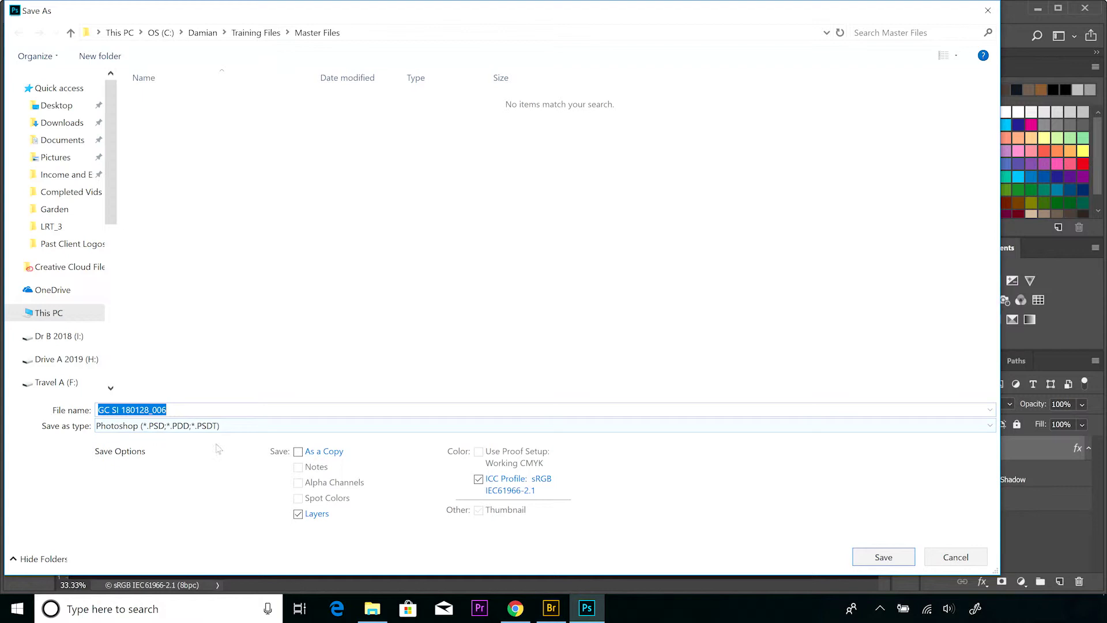
click(224, 411)
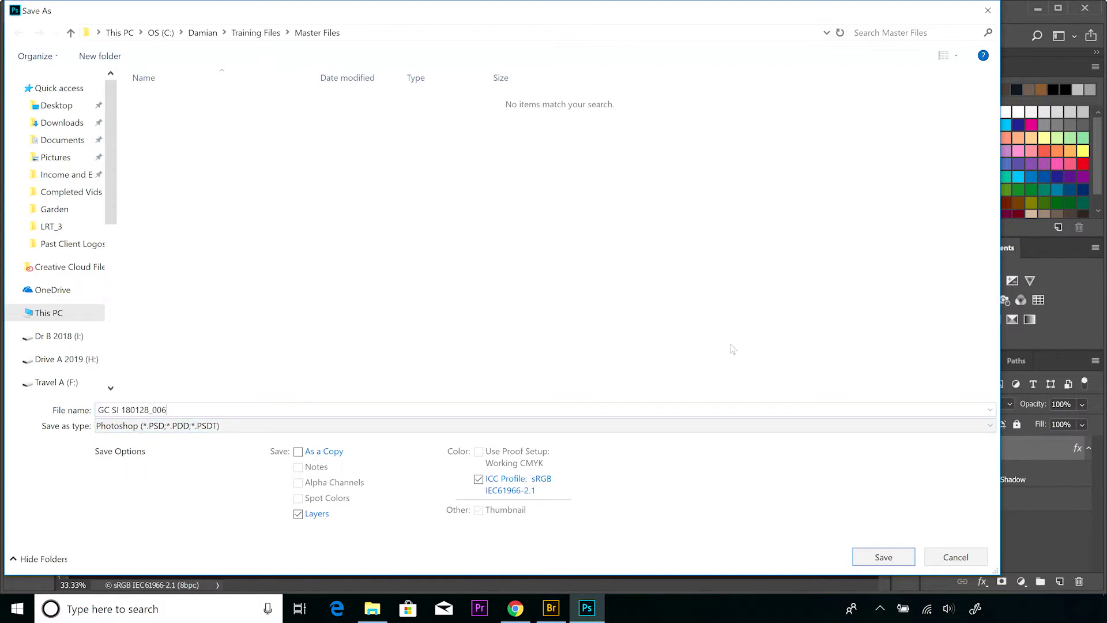
text(Layered)
click(879, 564)
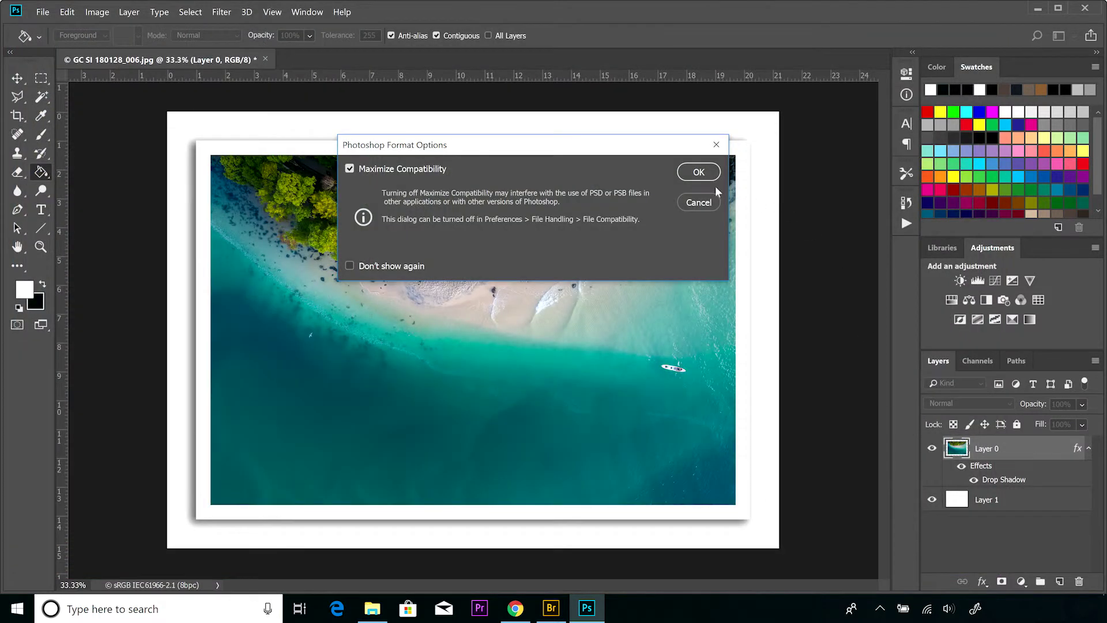
click(1048, 500)
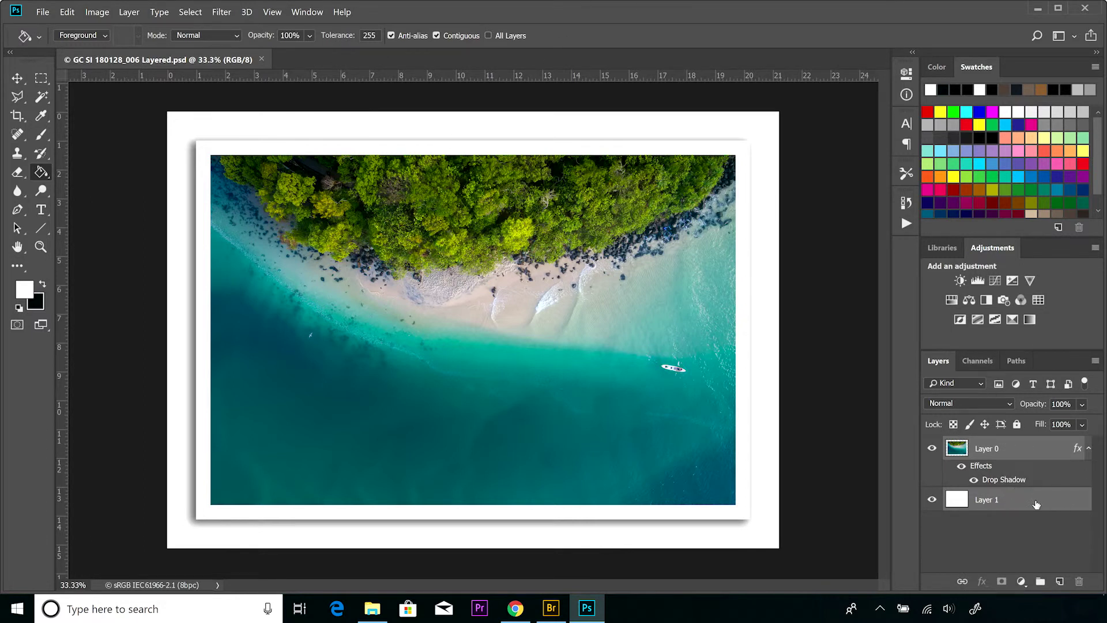
right_click(1036, 501)
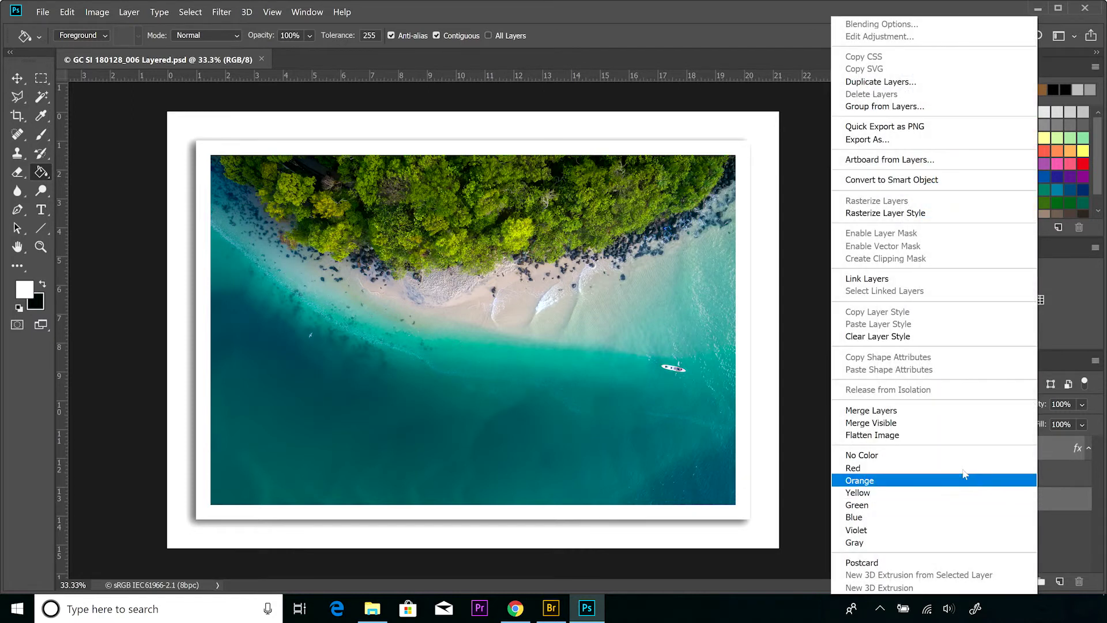
click(774, 286)
click(129, 12)
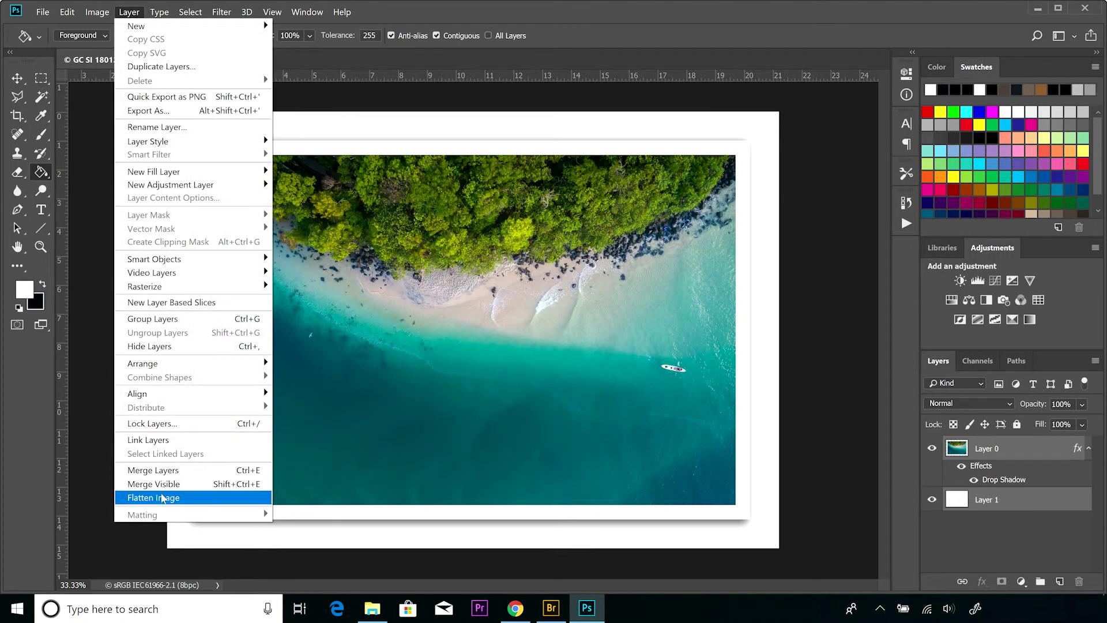
click(161, 497)
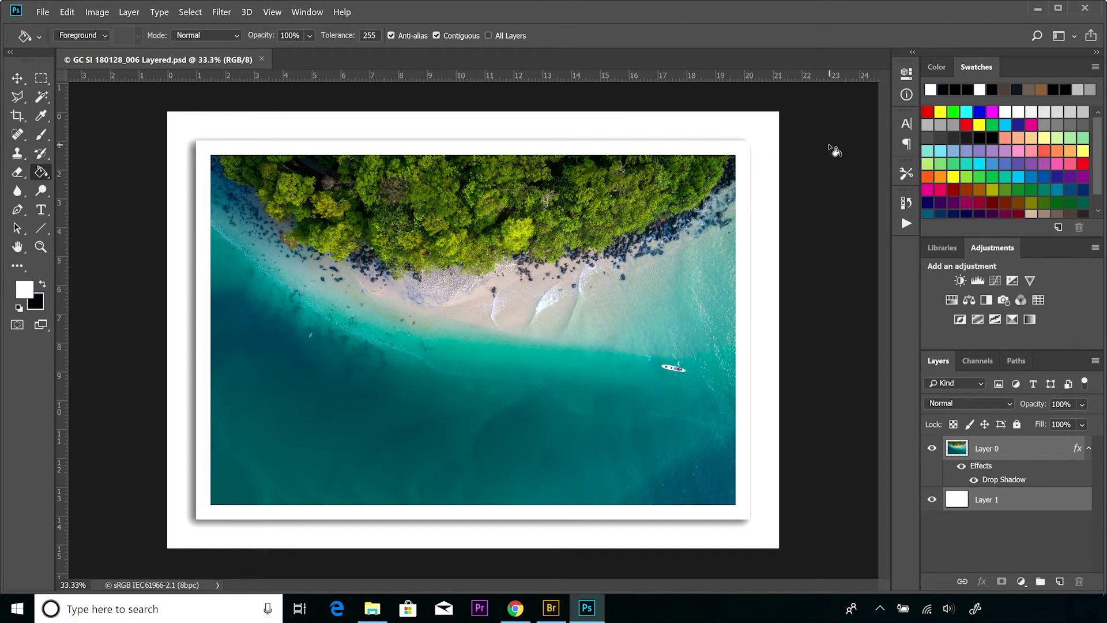